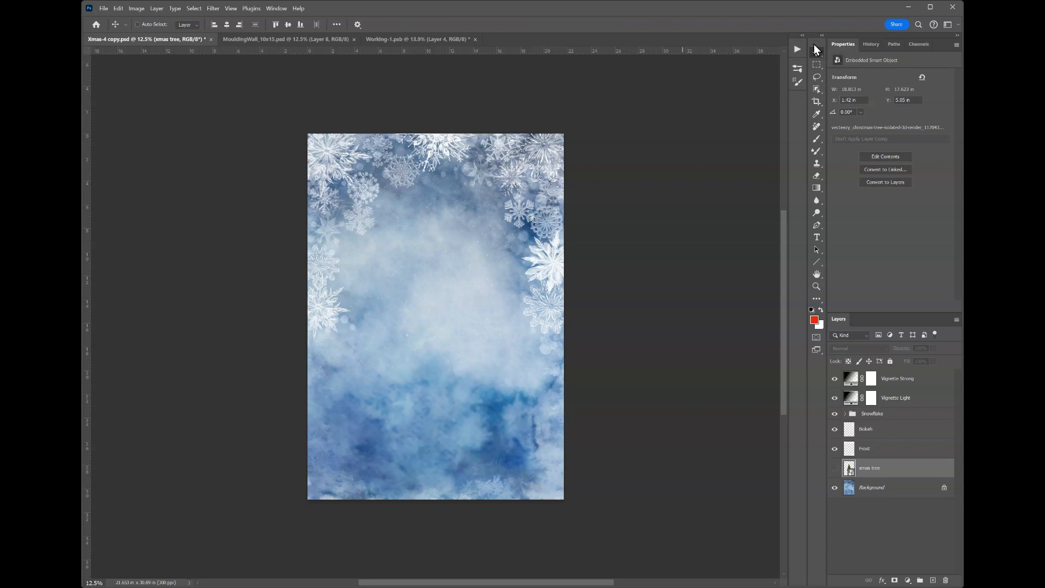
# Undock the toolbar and dock it again beside the Properties panel in a two-column layout.
pyautogui.moveTo(814, 44); pyautogui.dragTo(811, 46)
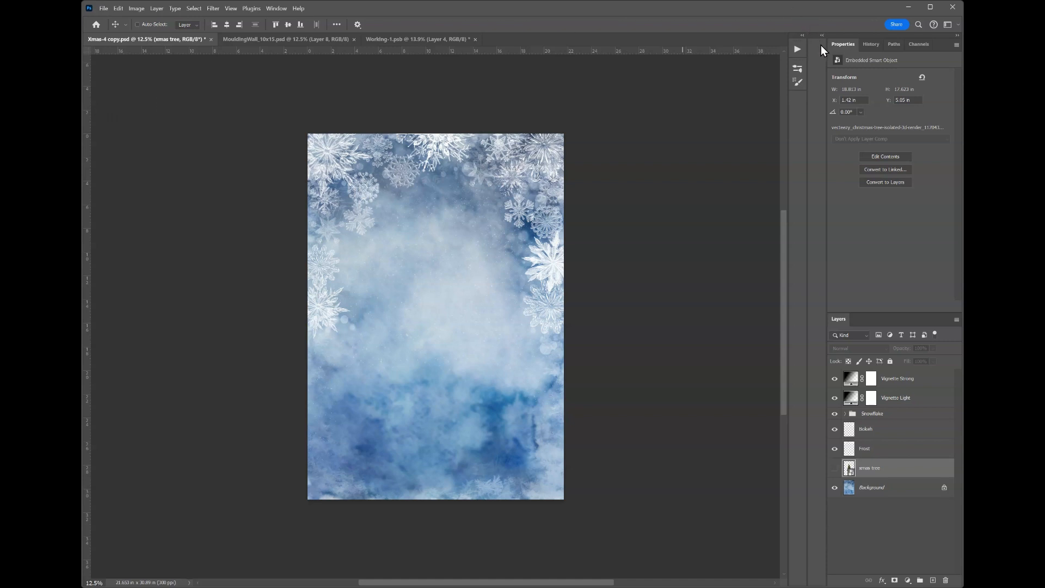
pyautogui.moveTo(828, 47); pyautogui.dragTo(824, 45)
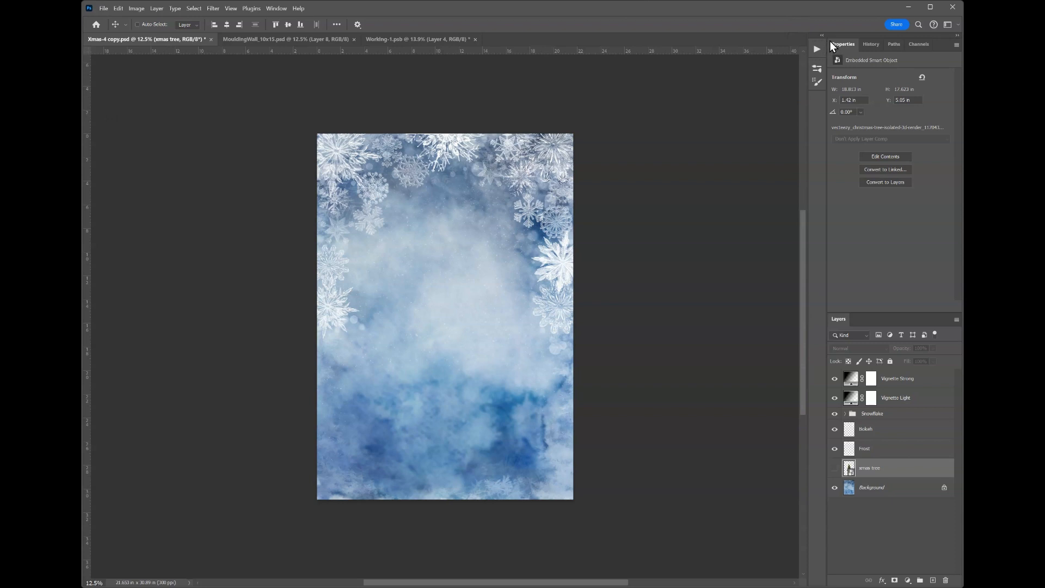
pyautogui.moveTo(821, 77); pyautogui.dragTo(827, 78)
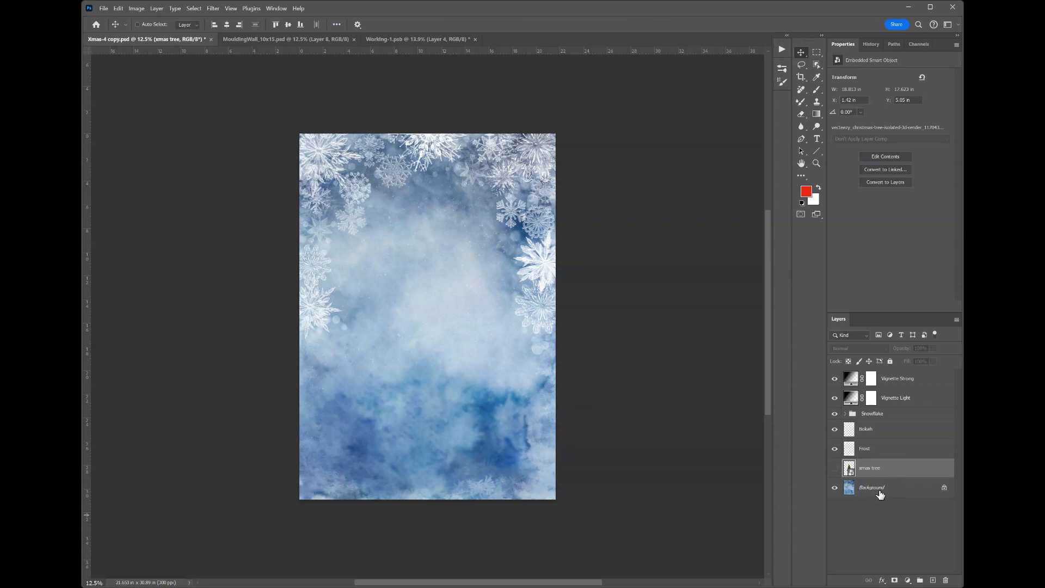
# Duplicate the Background layer.
pyautogui.click(915, 488)
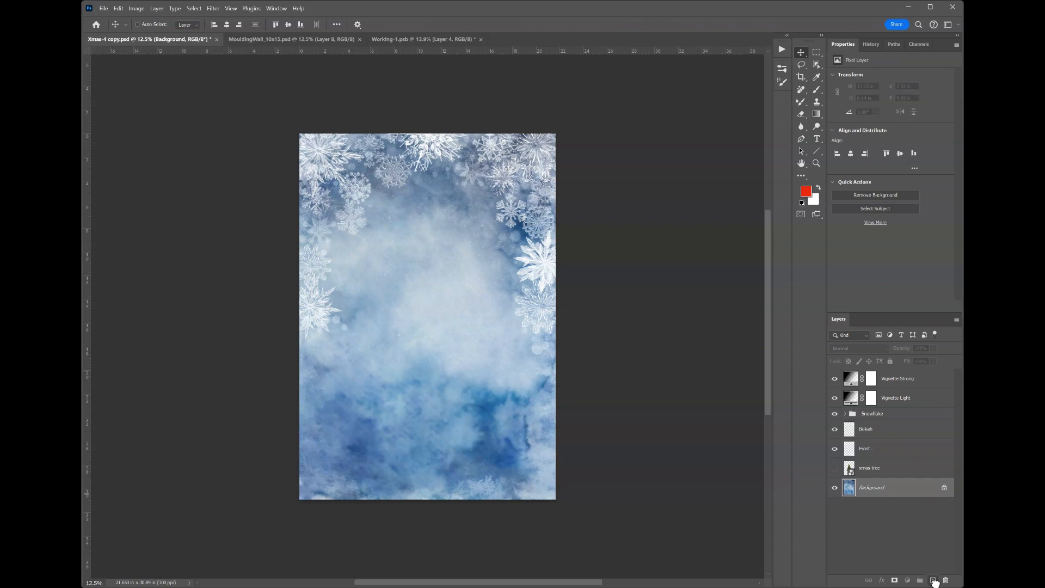
pyautogui.moveTo(933, 581); pyautogui.dragTo(934, 581)
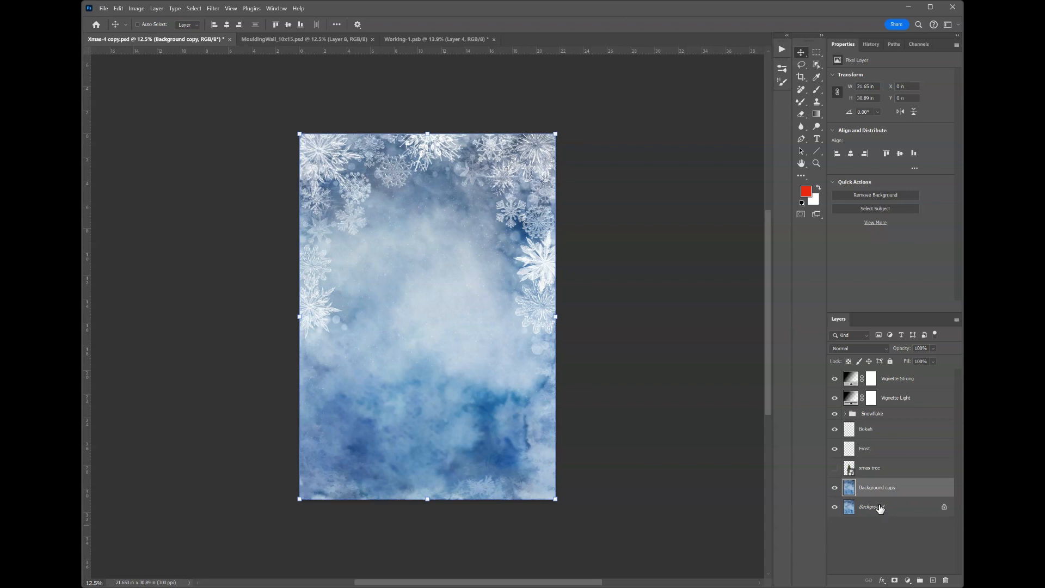
# Preview the xmas tree layer briefly and hide Vignette Strong, Vignette Light, Snowflake, Bokeh and Frost, leaving only the two background layers visible.
pyautogui.click(835, 471)
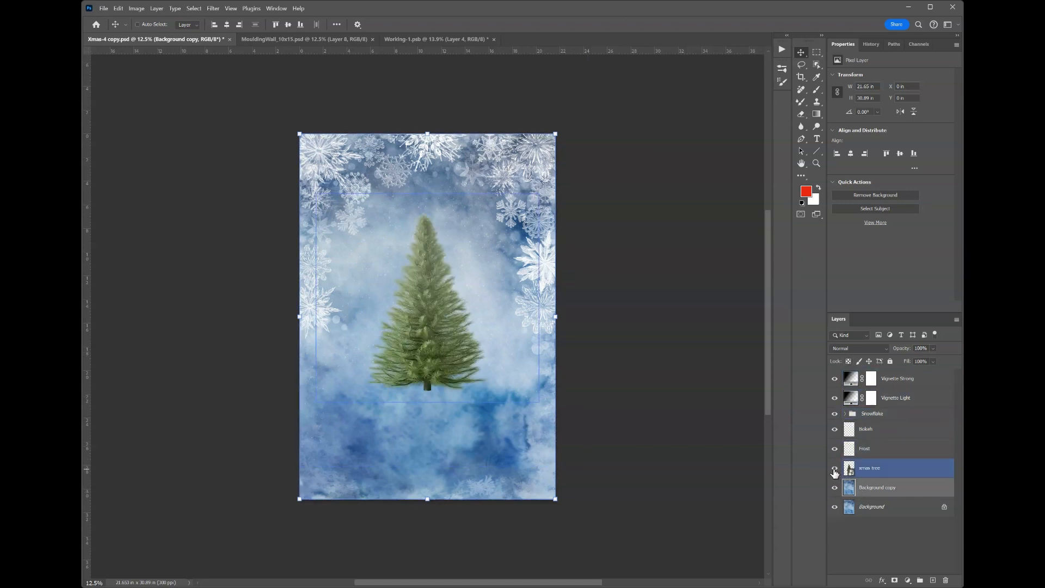
pyautogui.click(835, 469)
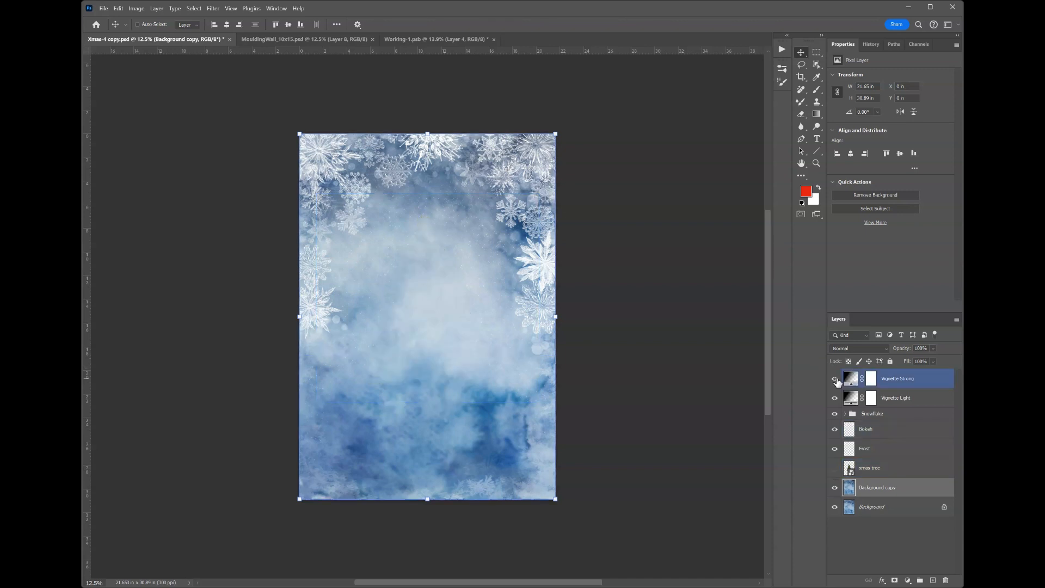
pyautogui.click(835, 378)
pyautogui.click(835, 397)
pyautogui.click(834, 414)
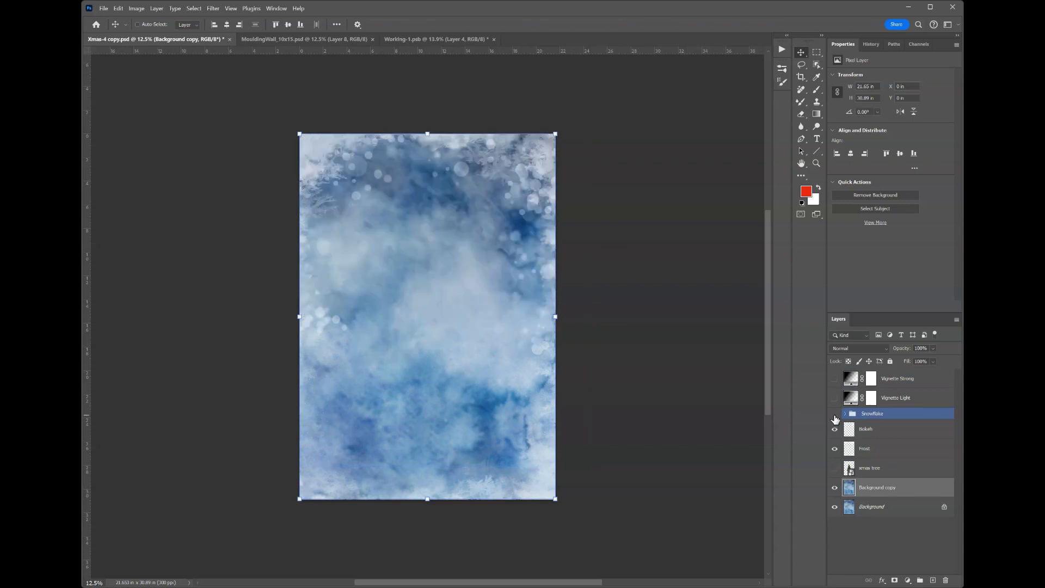
pyautogui.click(835, 429)
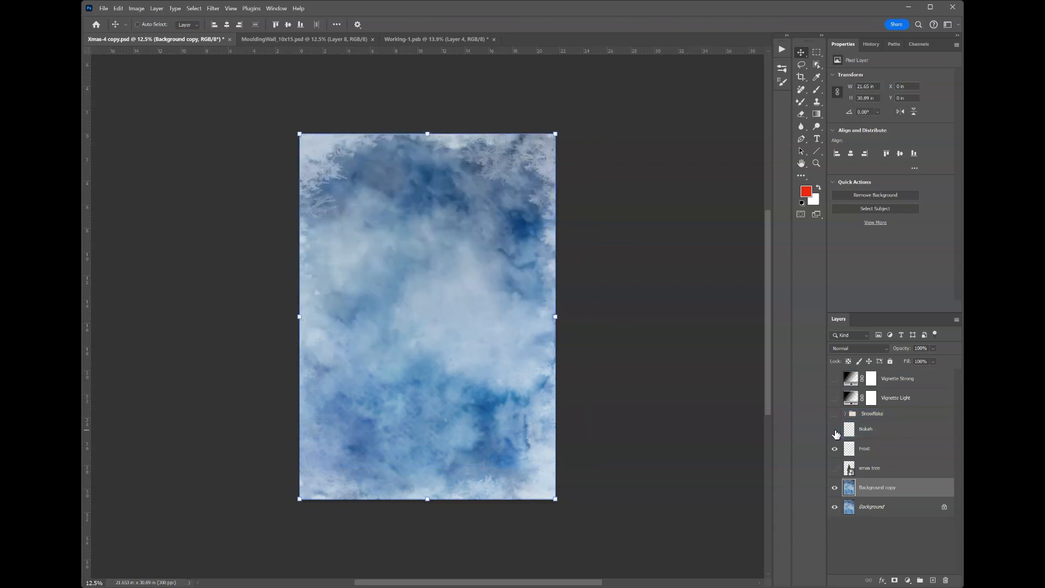
pyautogui.click(834, 449)
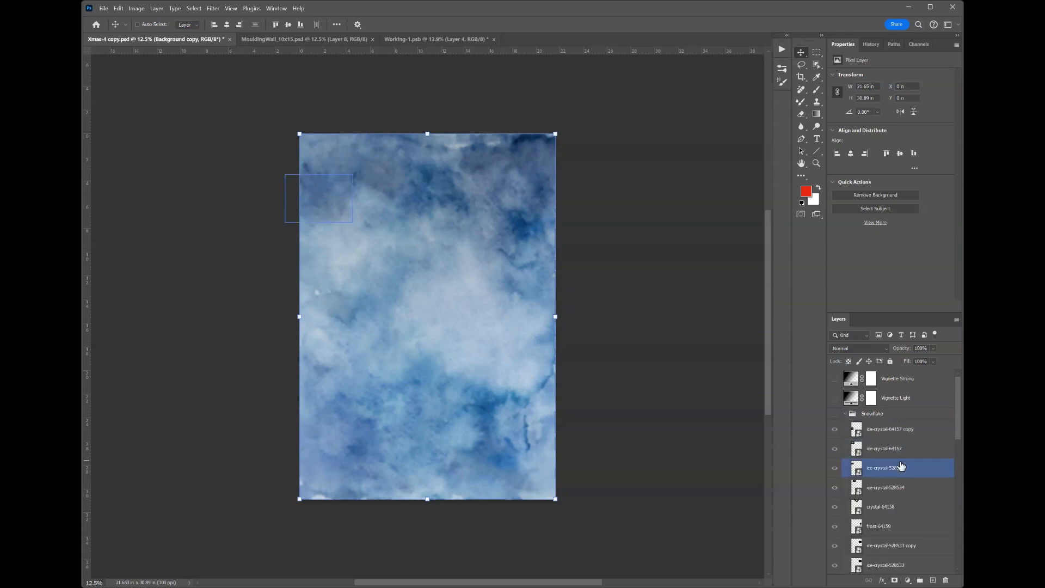
# Look through the ice-crystal layers inside the Snowflake group and collapse the group.
pyautogui.scroll(-12, 901, 466)
pyautogui.scroll(5, 901, 466)
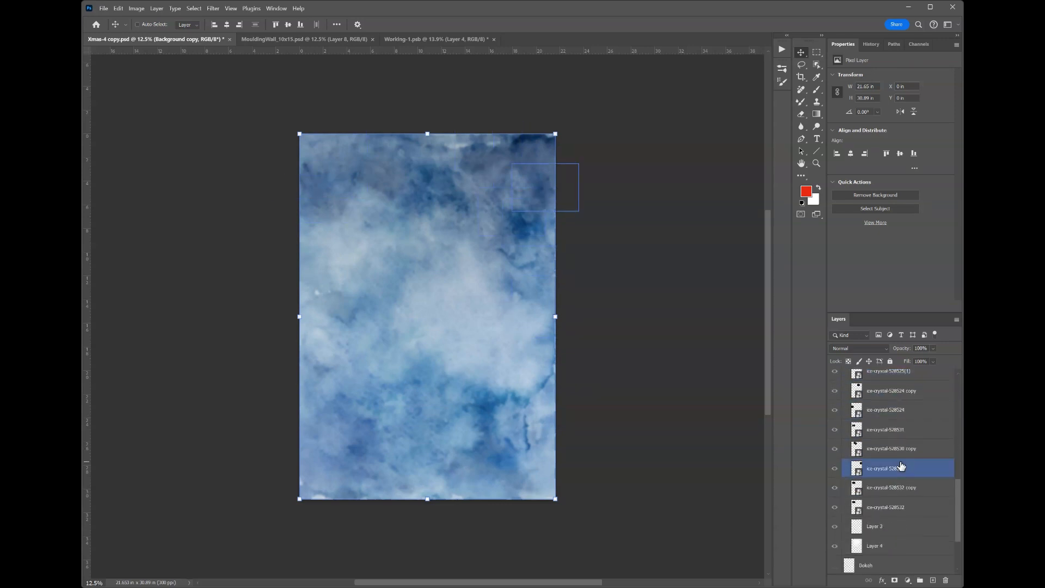
pyautogui.scroll(6, 901, 467)
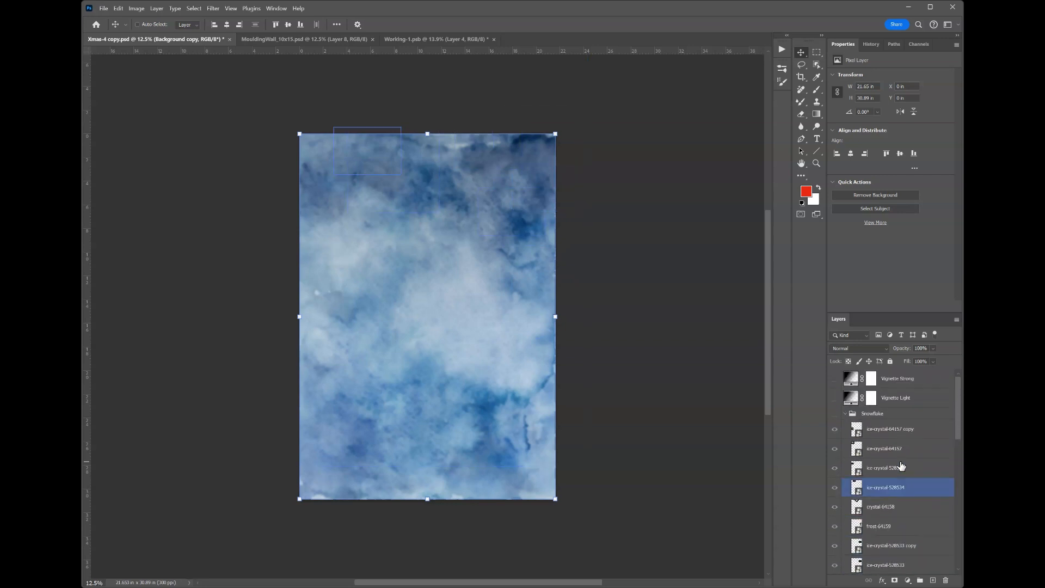
pyautogui.click(845, 395)
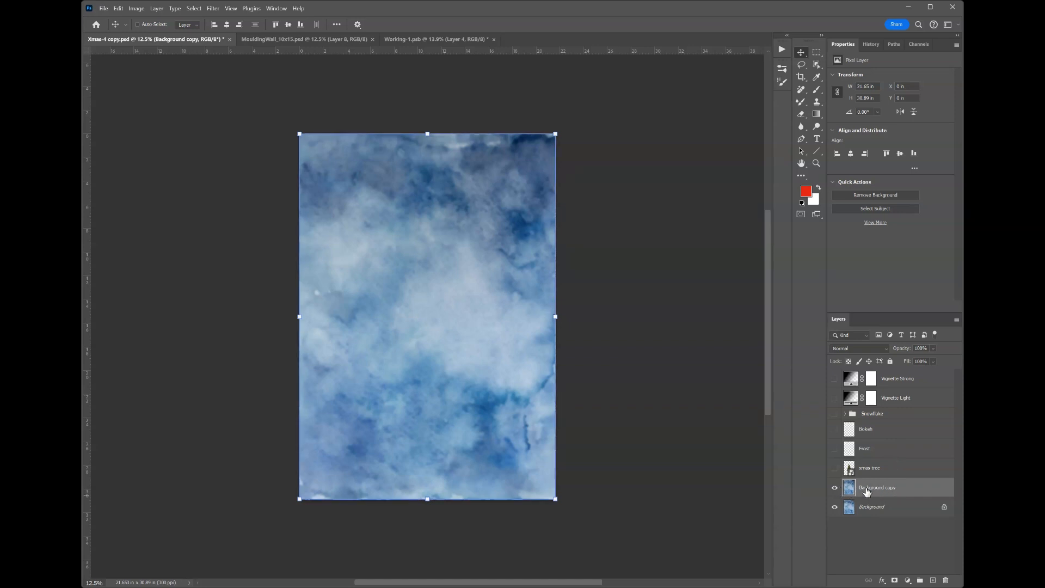
# Create a new empty layer directly above Background and hide the Background copy layer.
pyautogui.click(879, 511)
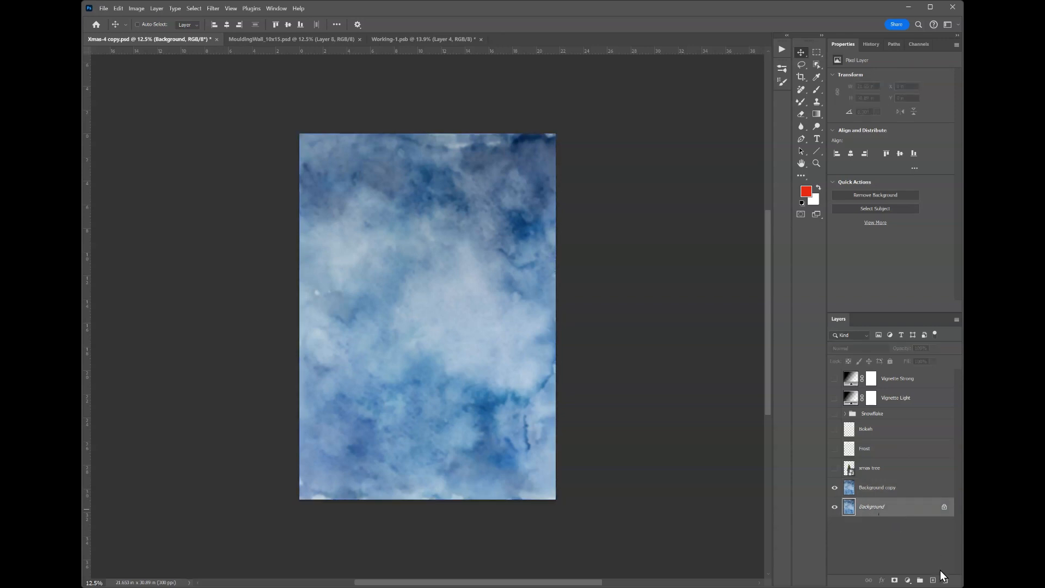
pyautogui.click(932, 580)
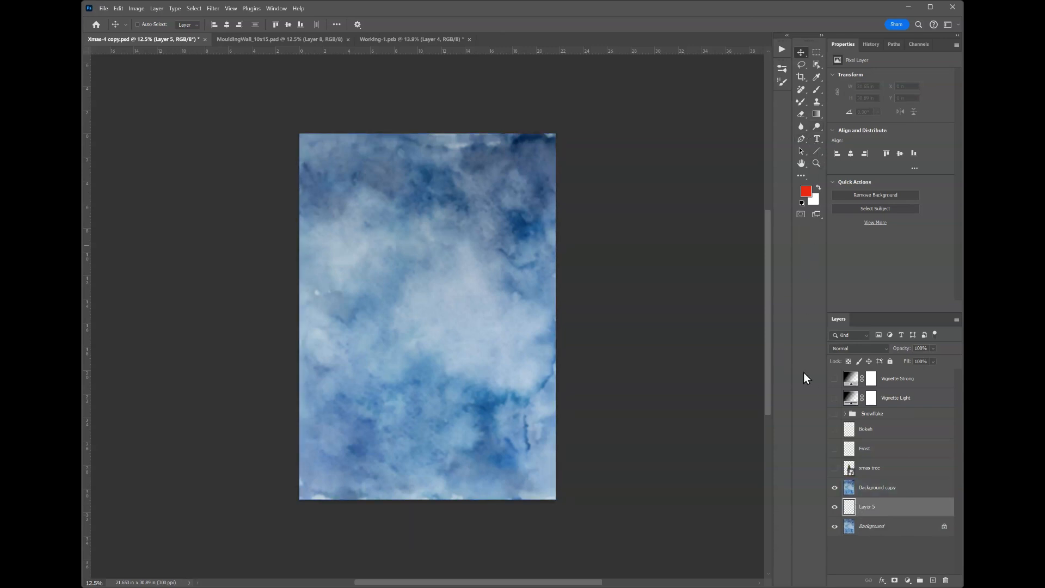
pyautogui.click(834, 488)
# Handwrite "Hello" in red across the middle of the canvas on Layer 5 with the Brush tool.
pyautogui.click(801, 102)
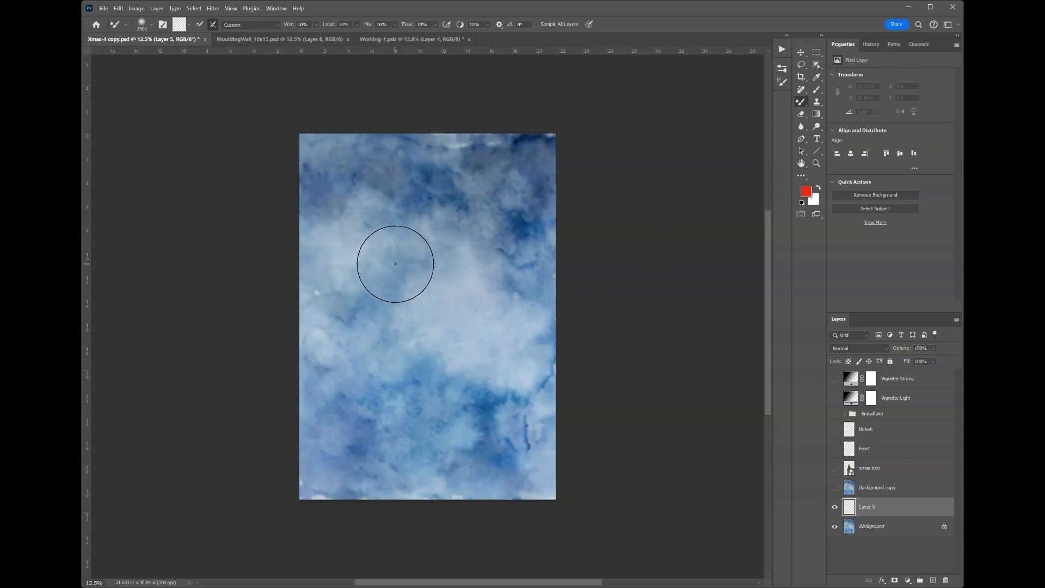
pyautogui.click(817, 89)
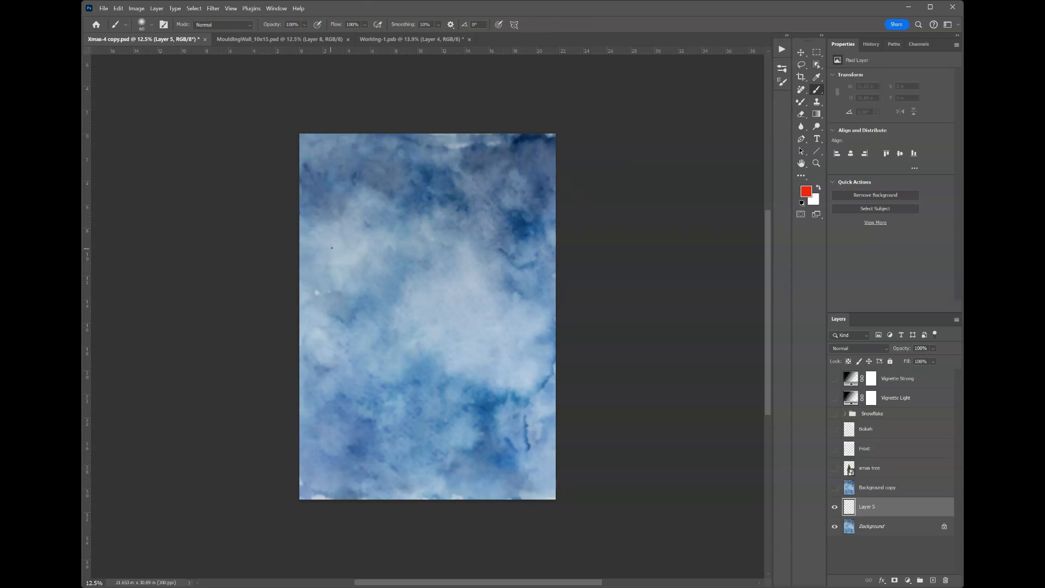
pyautogui.moveTo(341, 343); pyautogui.dragTo(342, 339)
pyautogui.moveTo(359, 265)
pyautogui.mouseDown()
pyautogui.moveTo(370, 348)
pyautogui.moveTo(375, 321)
pyautogui.mouseUp()
pyautogui.moveTo(428, 283)
pyautogui.mouseDown()
pyautogui.moveTo(423, 331)
pyautogui.moveTo(495, 324)
pyautogui.moveTo(481, 309)
pyautogui.mouseUp()
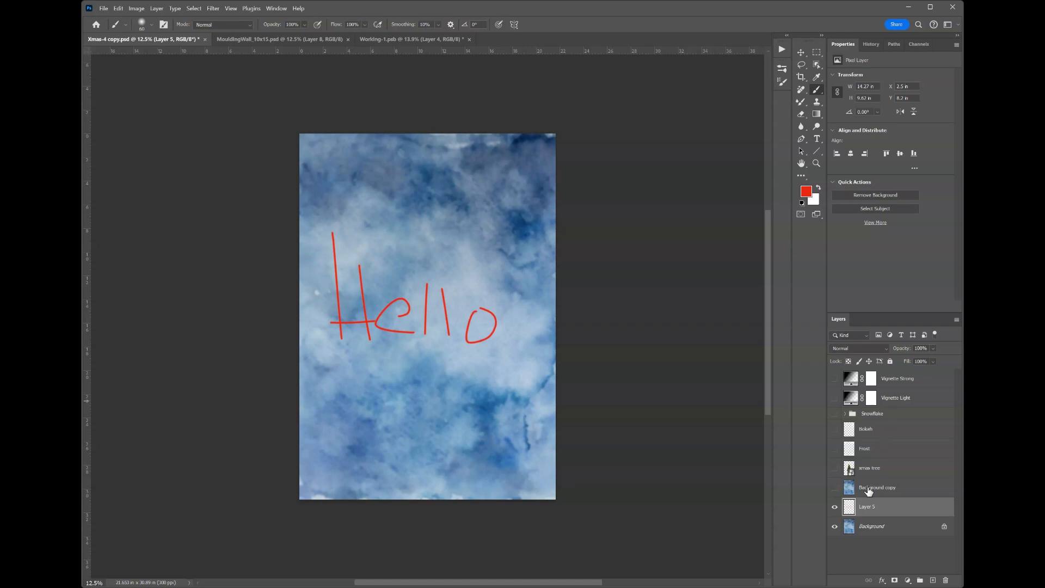
# Toggle the visibility of Layer 5 off and on several times to compare the image with and without the writing, leaving it visible.
pyautogui.click(835, 507)
pyautogui.click(834, 508)
pyautogui.click(834, 508)
pyautogui.click(834, 508)
pyautogui.click(835, 508)
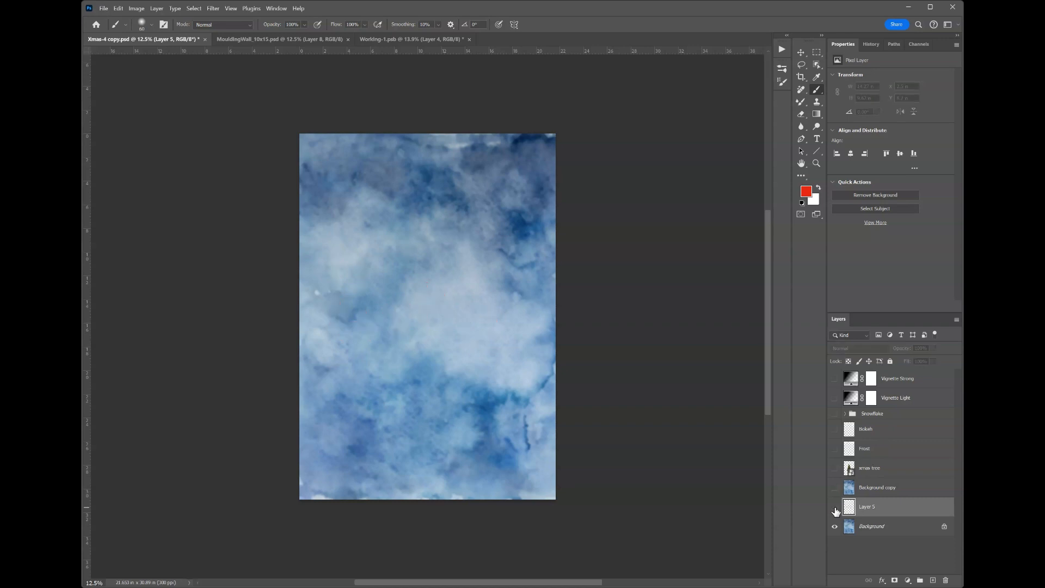
pyautogui.click(834, 508)
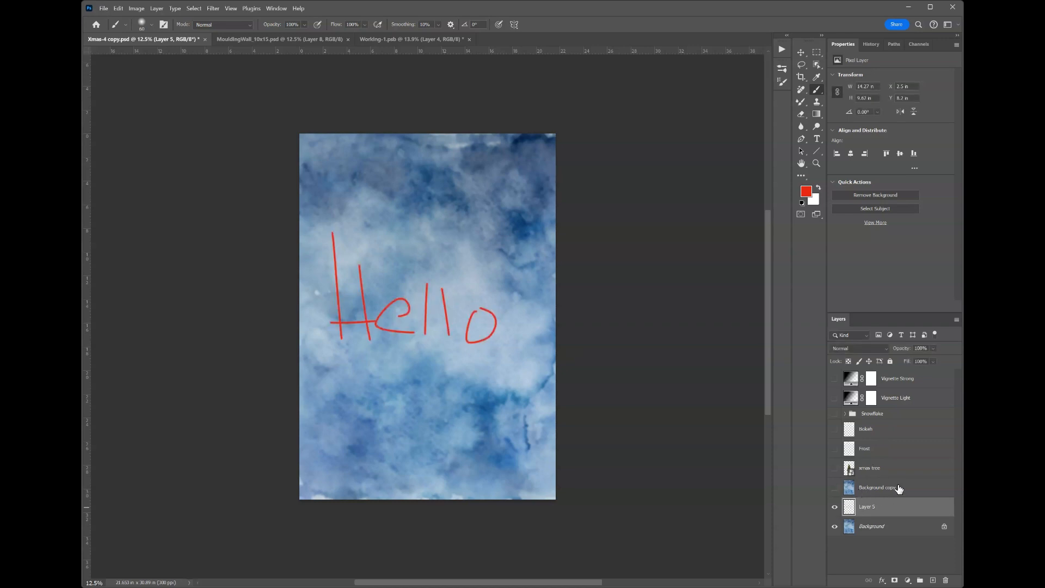
# Show Background copy briefly over the writing, hide it again, and move Layer 5 above Background copy.
pyautogui.click(834, 488)
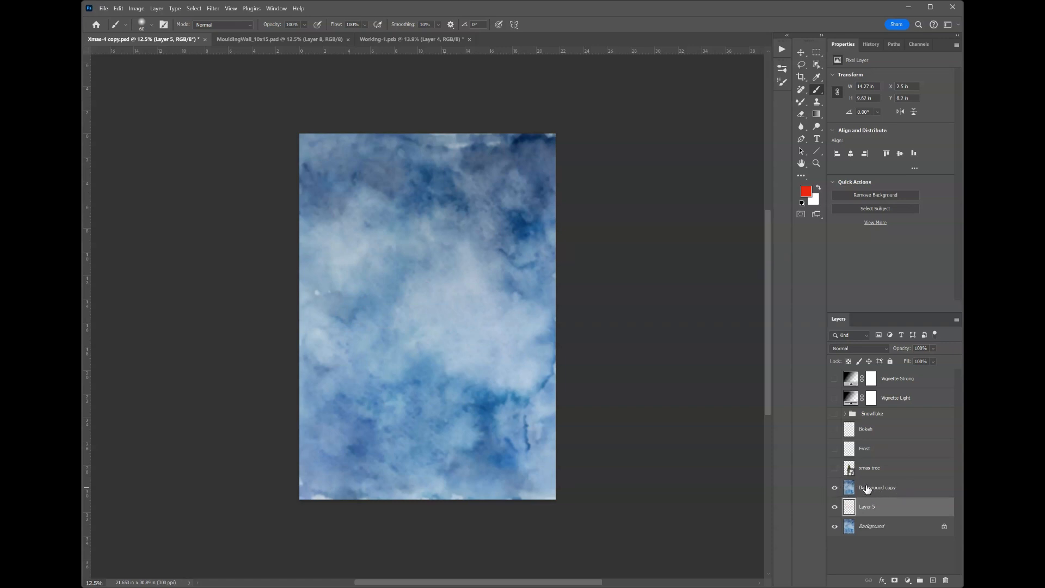
pyautogui.click(835, 490)
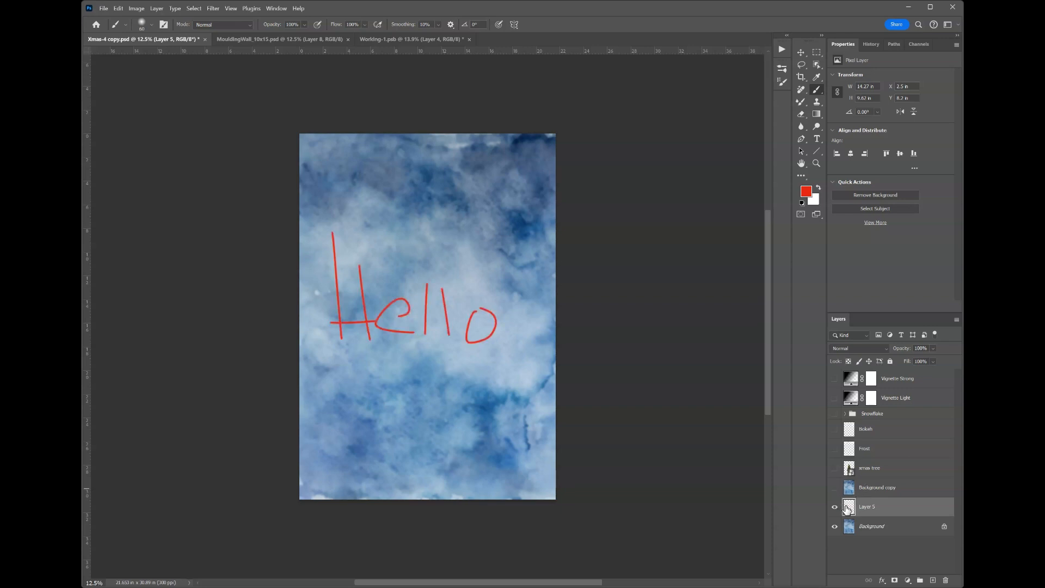
pyautogui.moveTo(849, 509); pyautogui.dragTo(850, 485)
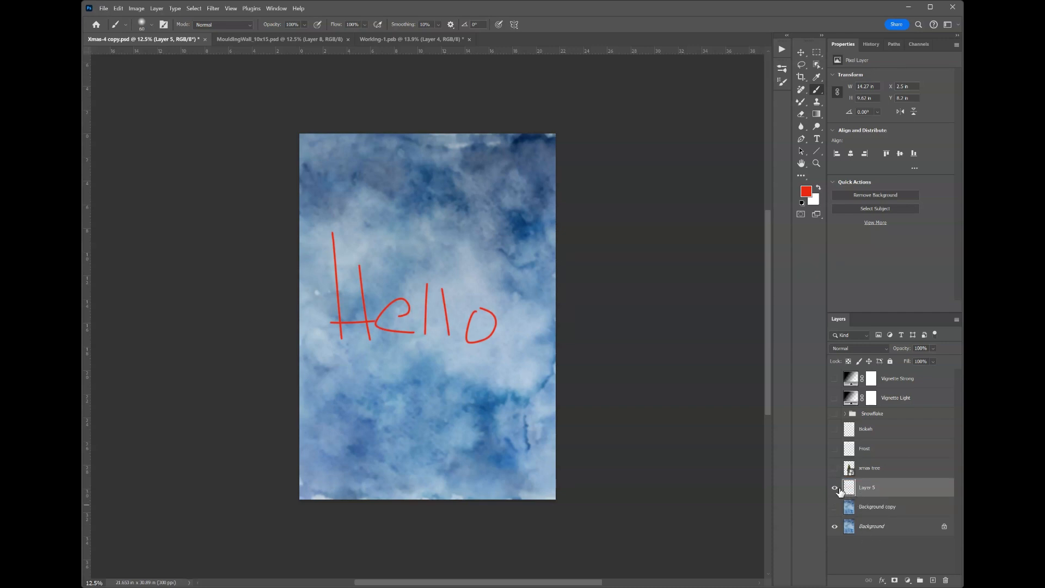
# Hide Layer 5 and show the xmas tree layer.
pyautogui.click(835, 488)
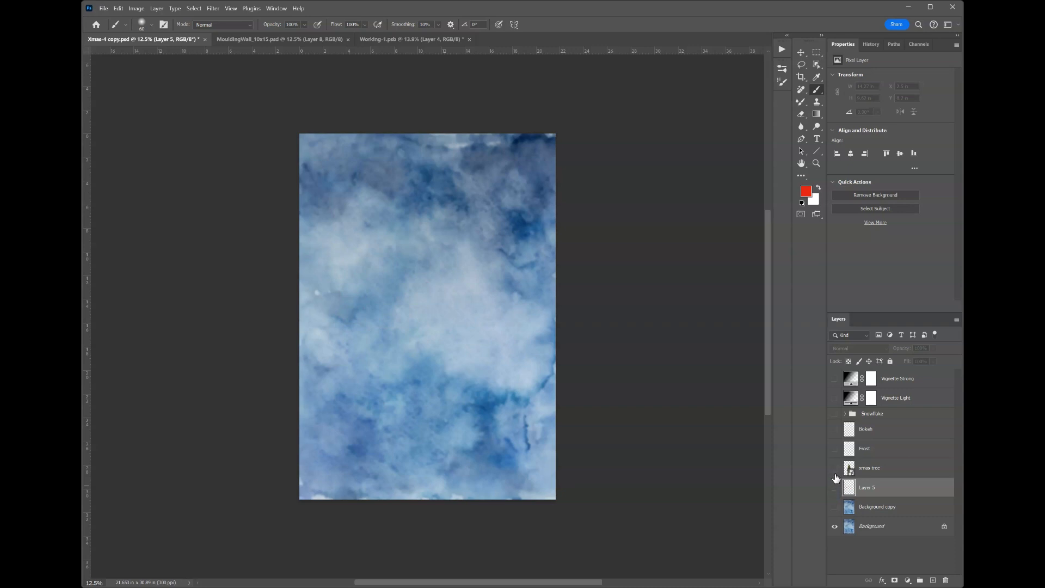
pyautogui.click(834, 468)
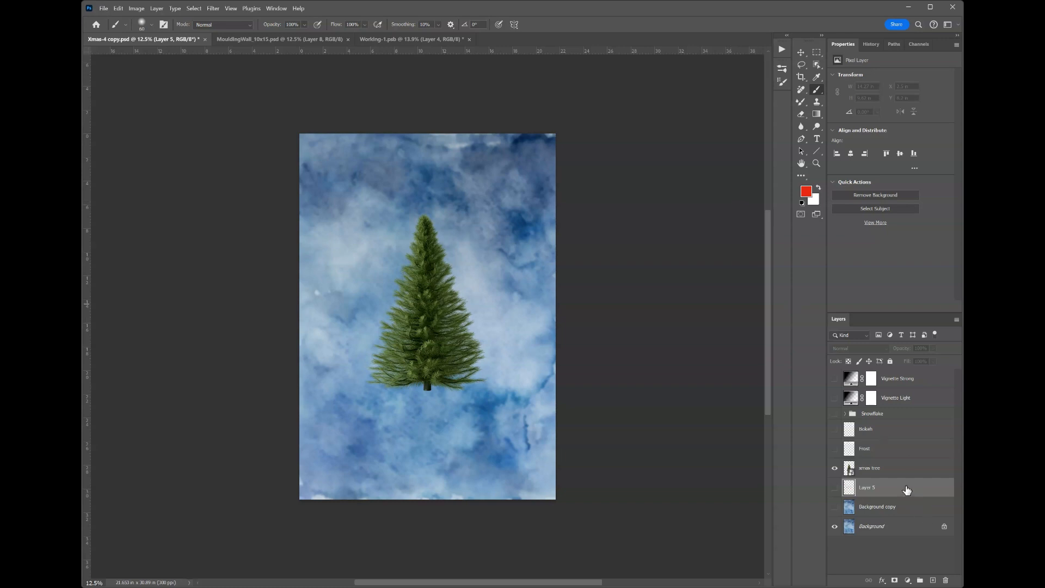
# Add a white layer mask to the xmas tree layer and unlink the mask from the layer.
pyautogui.click(877, 471)
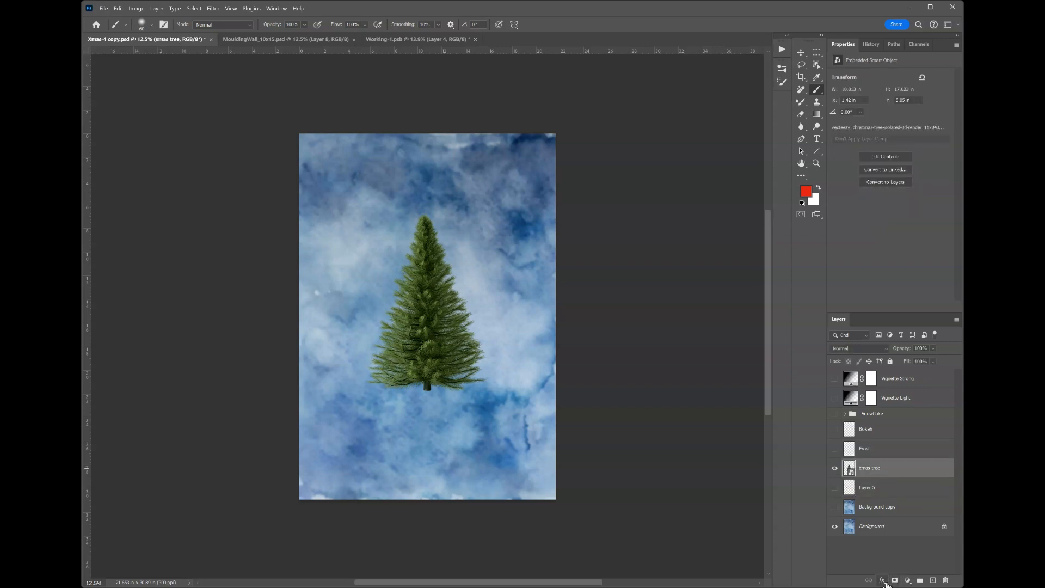
pyautogui.click(895, 580)
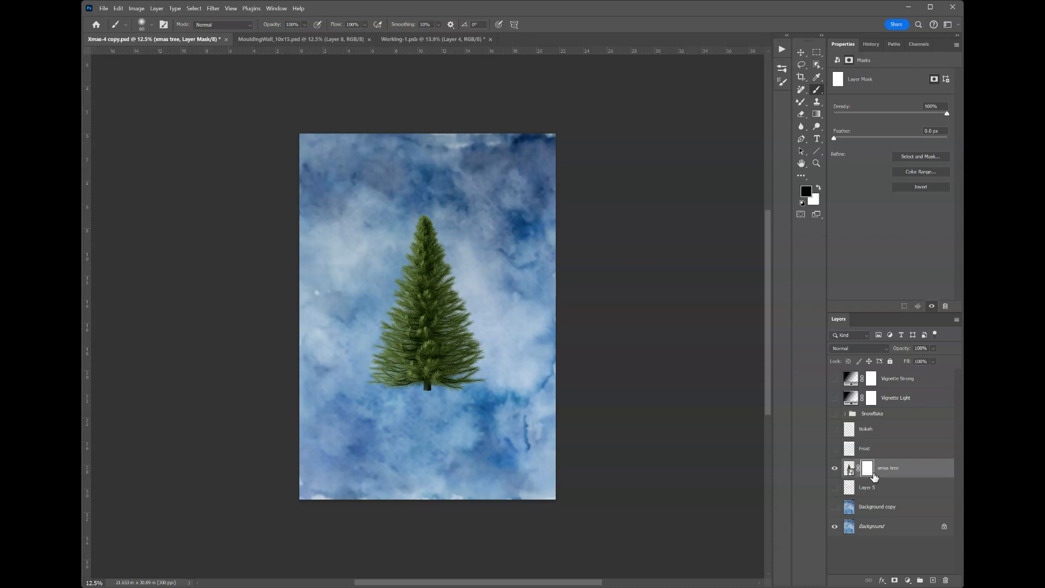
pyautogui.click(861, 471)
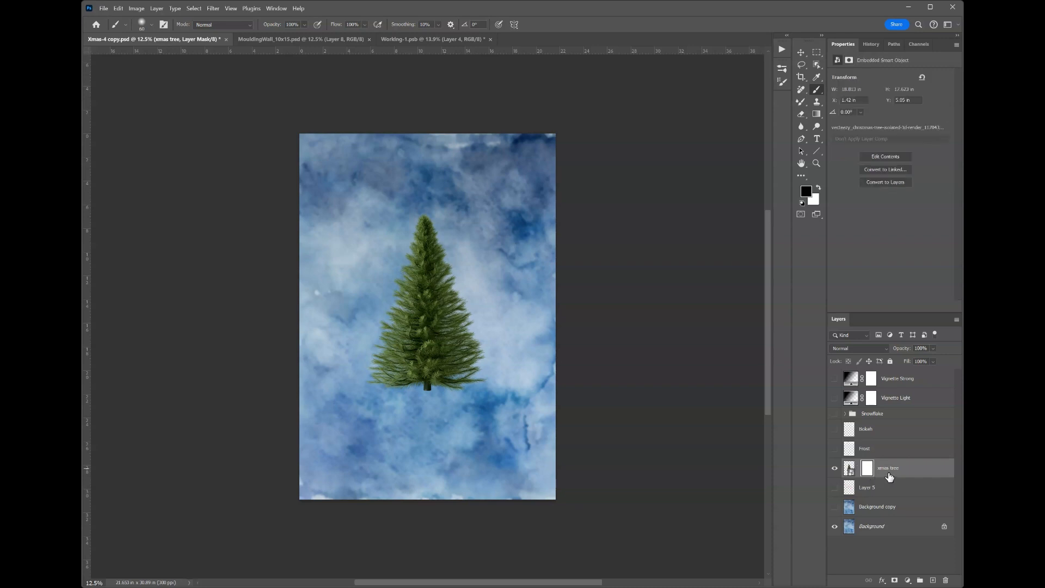
# Make white the foreground color and invert the xmas tree layer mask to black and back to white twice.
pyautogui.press('x')
pyautogui.click(869, 469)
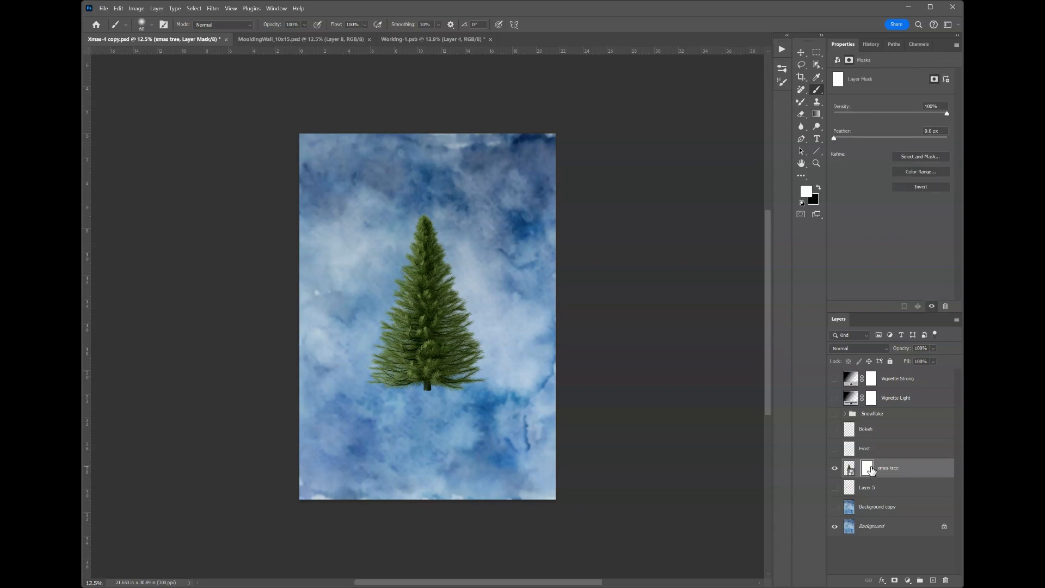
pyautogui.hotkey('ctrl', 'i')
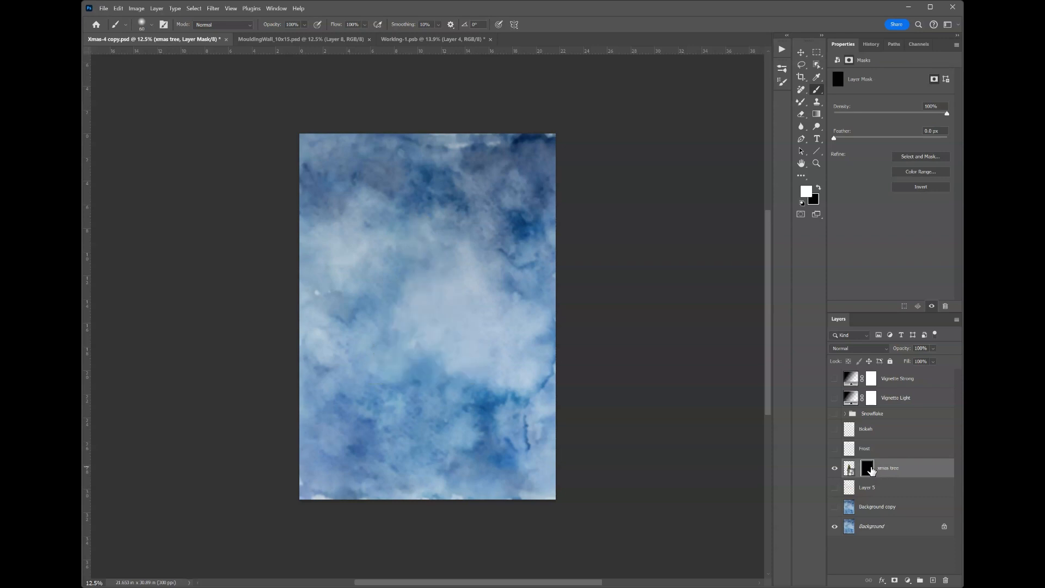
pyautogui.hotkey('ctrl', 'i')
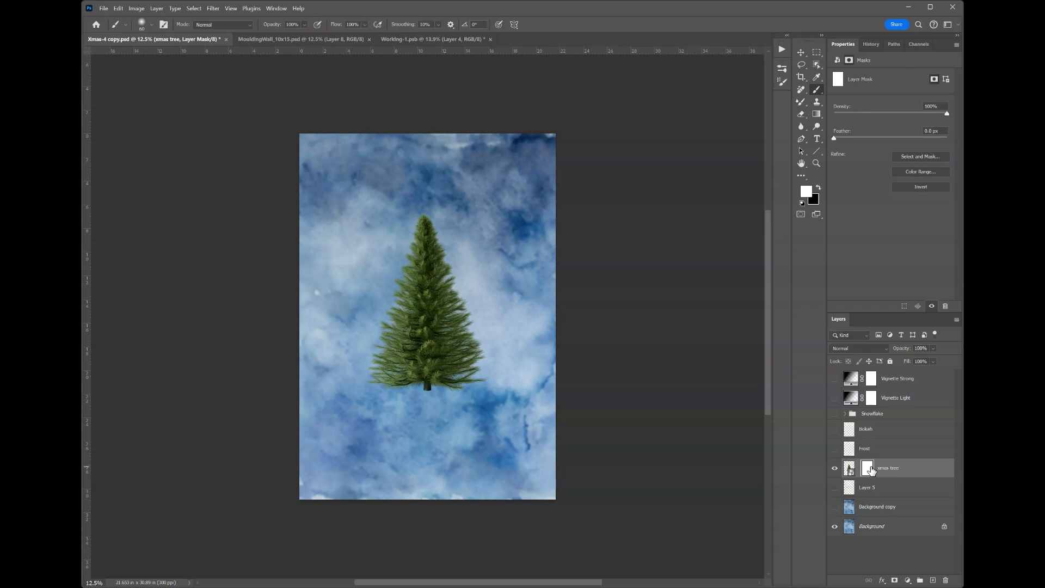
pyautogui.hotkey('ctrl', 'i')
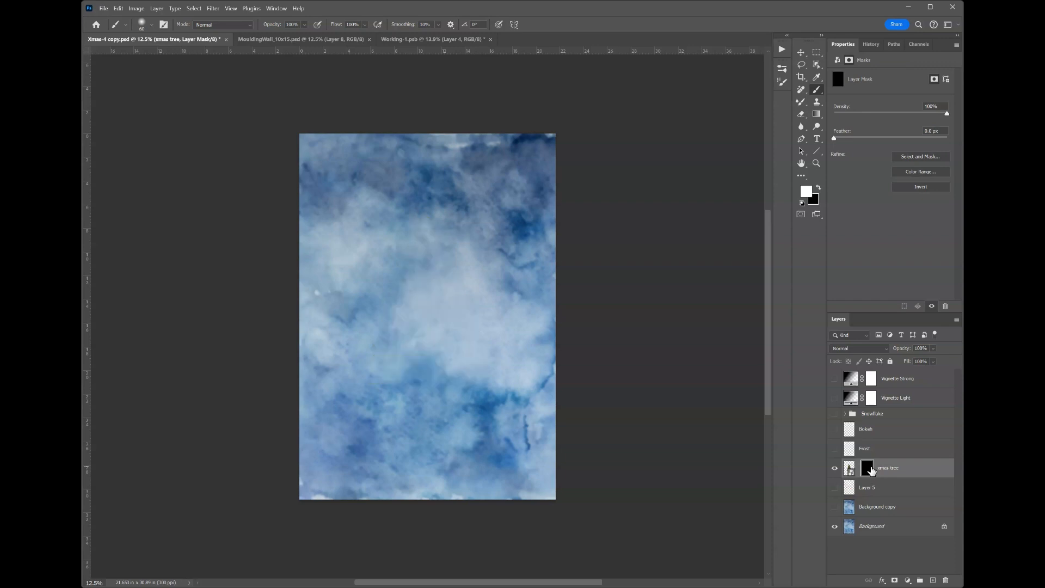
pyautogui.hotkey('ctrl', 'i')
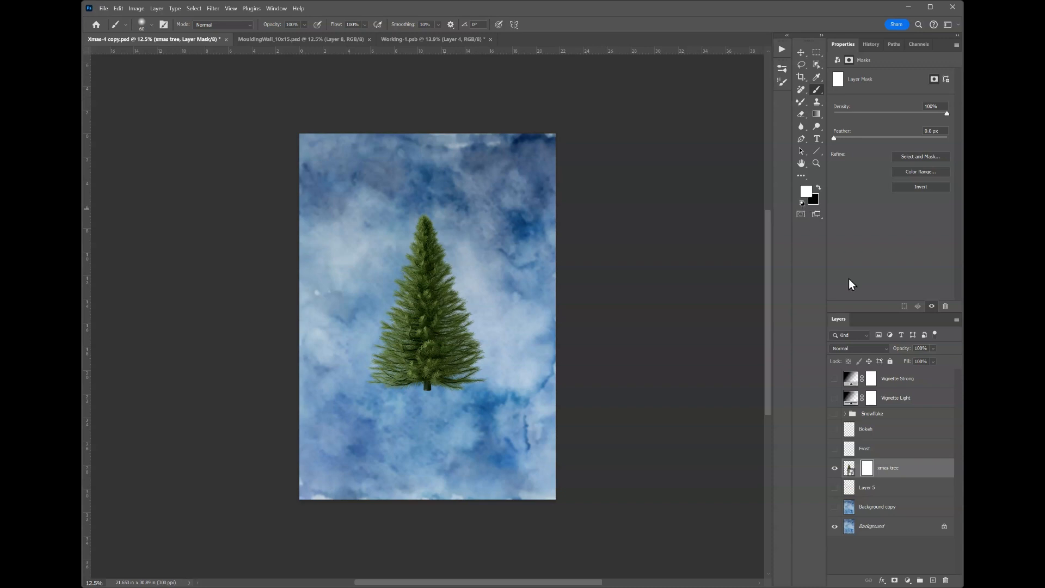
# Switch the active target from the xmas tree mask to the layer's image and back to the mask.
pyautogui.click(851, 469)
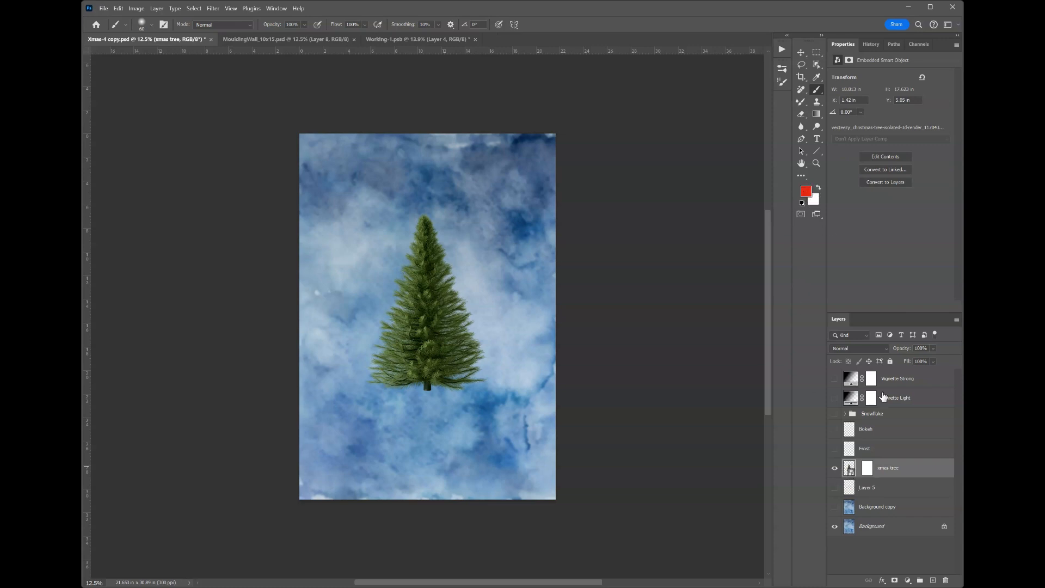
pyautogui.click(867, 469)
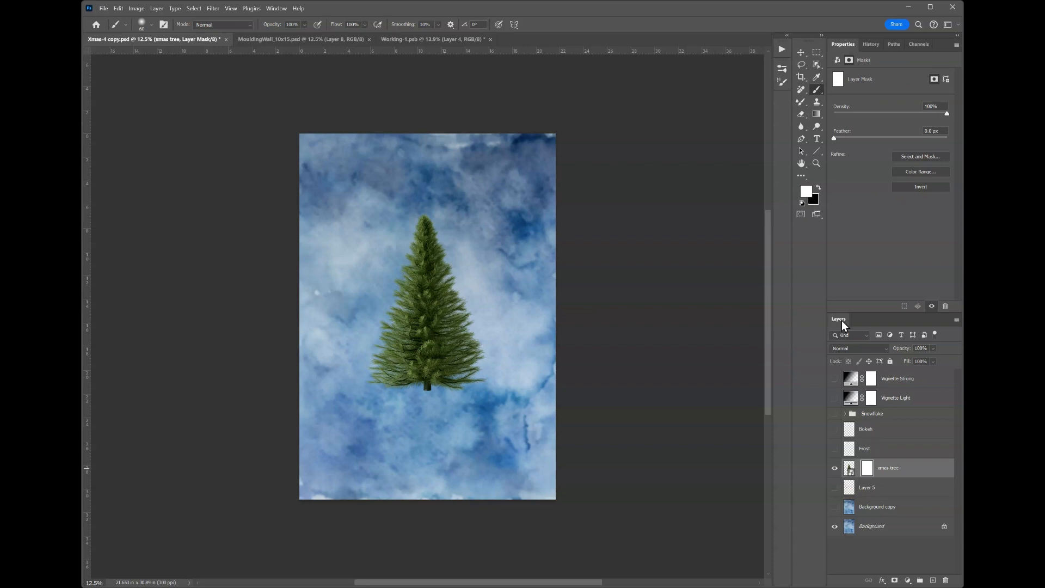
# Swap the foreground and background colors back and forth several times, ending with black as the foreground color.
pyautogui.press('x')
pyautogui.press('x')
pyautogui.press('x')
pyautogui.press('x')
pyautogui.press('x')
pyautogui.press('x')
pyautogui.press('x')
pyautogui.press('x')
# Enlarge the brush and paint crossing diagonal black strokes over the tree on the xmas tree layer mask.
pyautogui.press(']')
pyautogui.press(']')
pyautogui.press(']')
pyautogui.press(']')
pyautogui.press(']')
pyautogui.press(']')
pyautogui.press(']')
pyautogui.press(']')
pyautogui.moveTo(386, 323); pyautogui.dragTo(481, 358)
pyautogui.moveTo(459, 240); pyautogui.dragTo(357, 421)
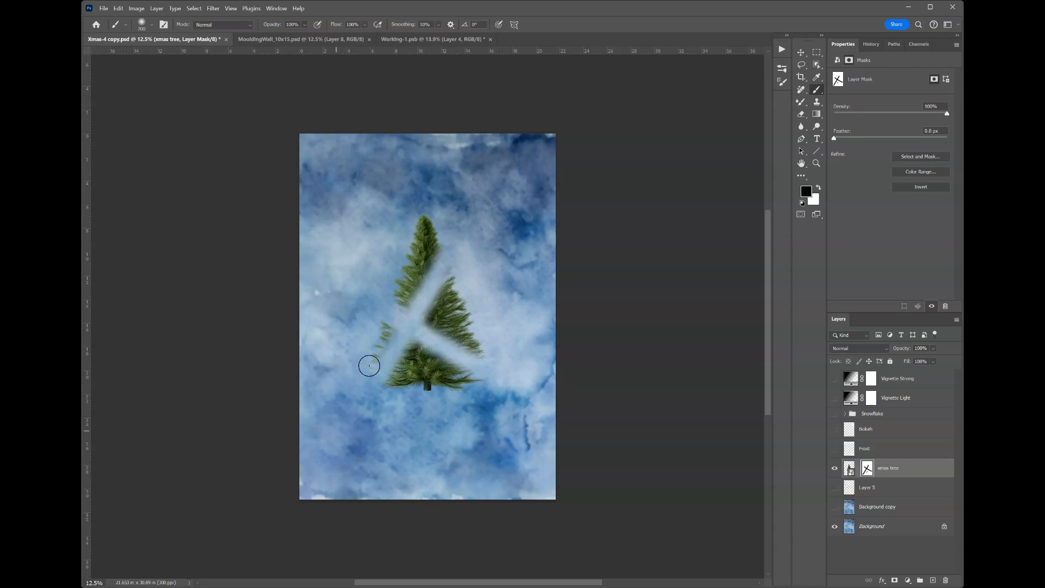
pyautogui.moveTo(362, 320); pyautogui.dragTo(505, 399)
pyautogui.moveTo(510, 221); pyautogui.dragTo(395, 465)
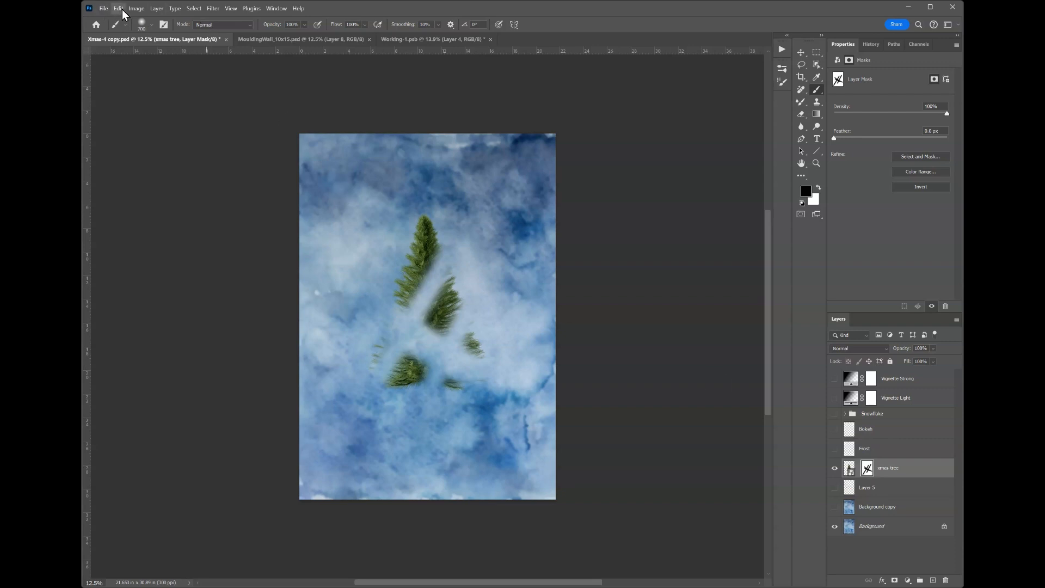
# Fill the xmas tree layer mask with white to clear the painted strokes, keeping the Brush tool active.
pyautogui.press('i')
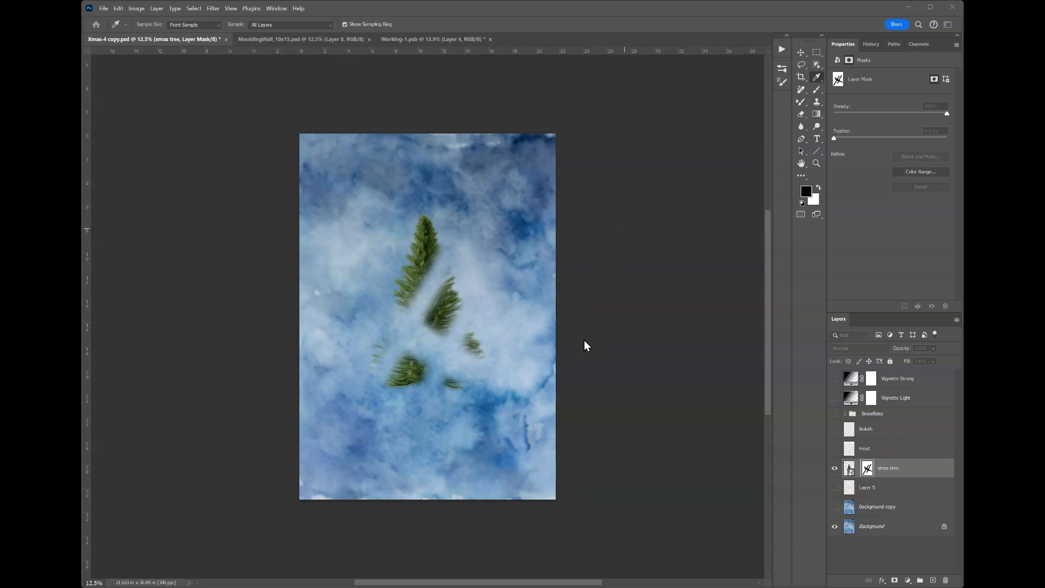
pyautogui.press('b')
pyautogui.hotkey('ctrl', 'BackSpace')
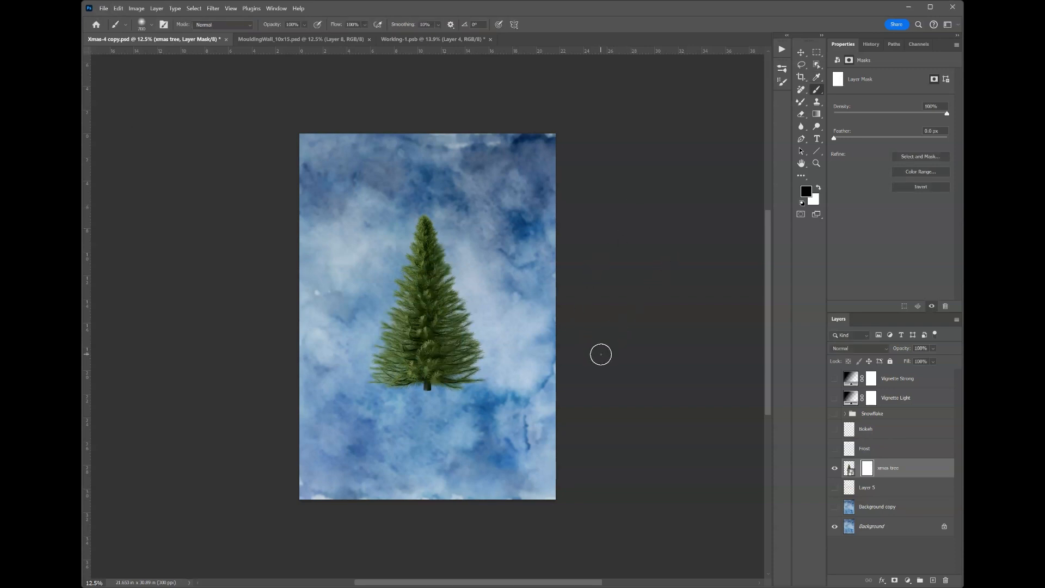
# Shrink the brush and paint black on the xmas tree mask to hide the trunk below the branches.
pyautogui.scroll(1, 486, 390)
pyautogui.press('[')
pyautogui.press('[')
pyautogui.press('[')
pyautogui.press('[')
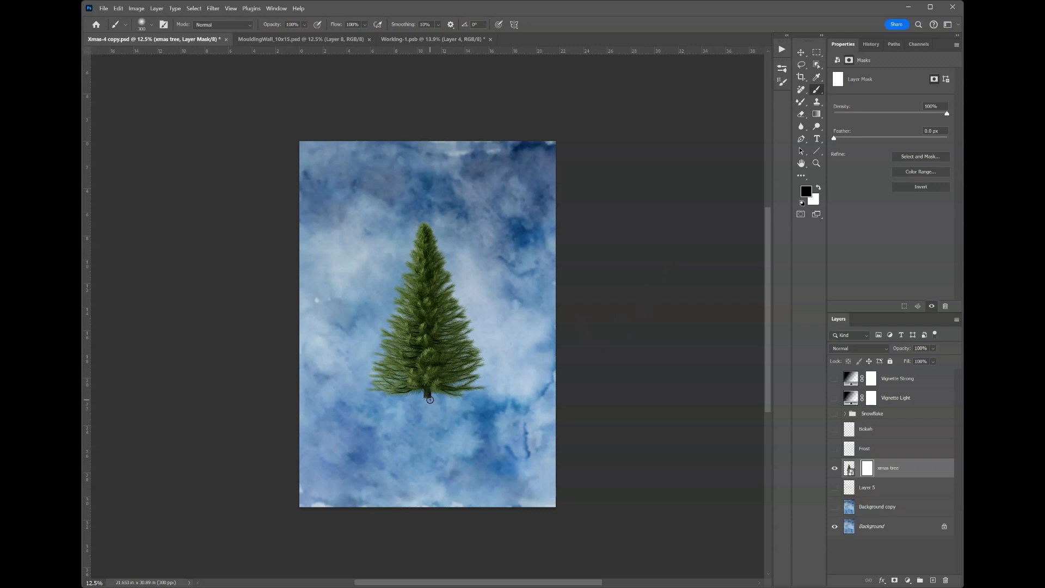
pyautogui.press('[')
pyautogui.moveTo(428, 400)
pyautogui.mouseDown()
pyautogui.moveTo(438, 397)
pyautogui.moveTo(416, 398)
pyautogui.mouseUp()
pyautogui.press('x')
pyautogui.press('x')
# Show the Frost, Bokeh, Snowflake, Vignette Light and Vignette Strong layers.
pyautogui.click(834, 448)
pyautogui.click(834, 429)
pyautogui.click(834, 413)
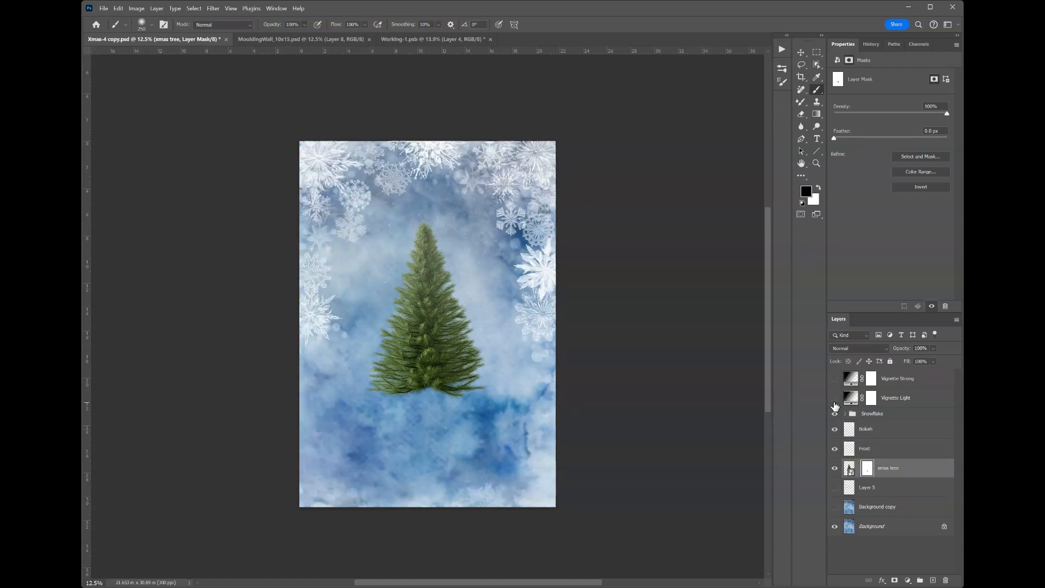
pyautogui.click(834, 398)
pyautogui.click(834, 378)
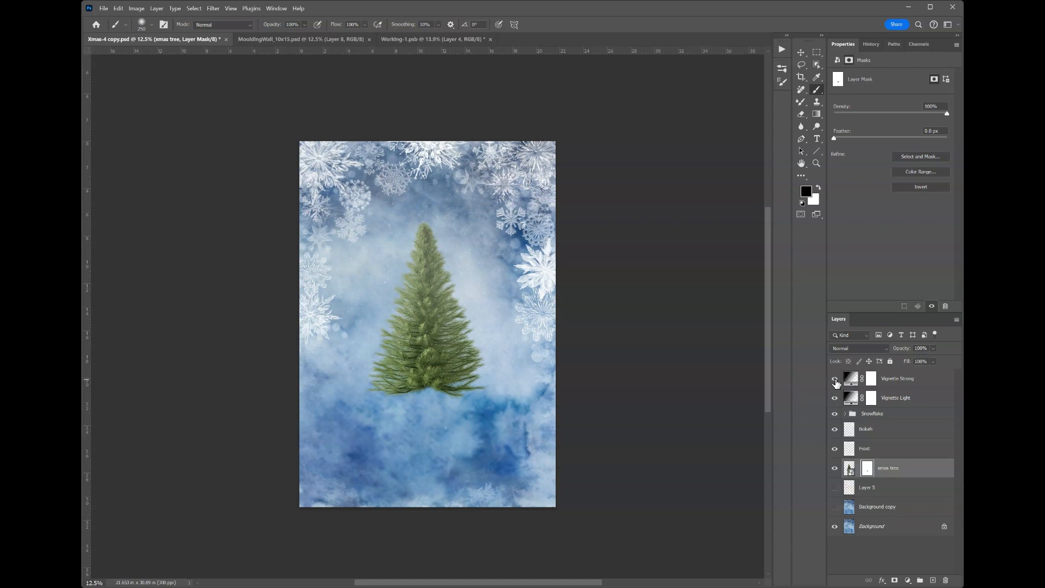
# Paint a full-width white snow band over the tree's base on a new layer with a 1200 px brush, and set its opacity to 79%.
pyautogui.click(933, 580)
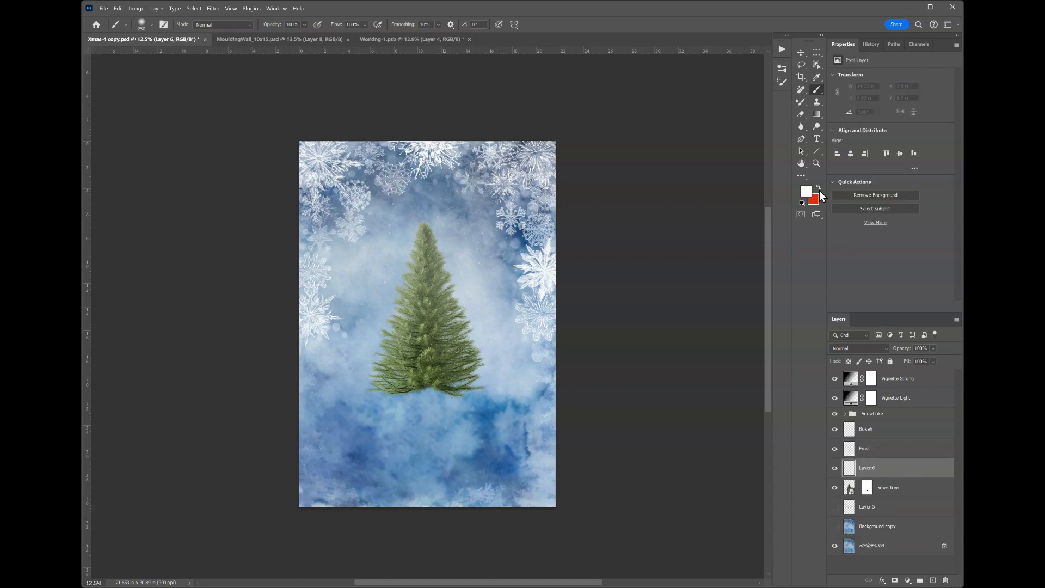
pyautogui.press(']')
pyautogui.press(']')
pyautogui.press(']')
pyautogui.press(']')
pyautogui.press(']')
pyautogui.press(']')
pyautogui.press(']')
pyautogui.press(']')
pyautogui.press(']')
pyautogui.moveTo(536, 391)
pyautogui.mouseDown()
pyautogui.moveTo(293, 390)
pyautogui.moveTo(329, 411)
pyautogui.moveTo(440, 420)
pyautogui.moveTo(547, 409)
pyautogui.mouseUp()
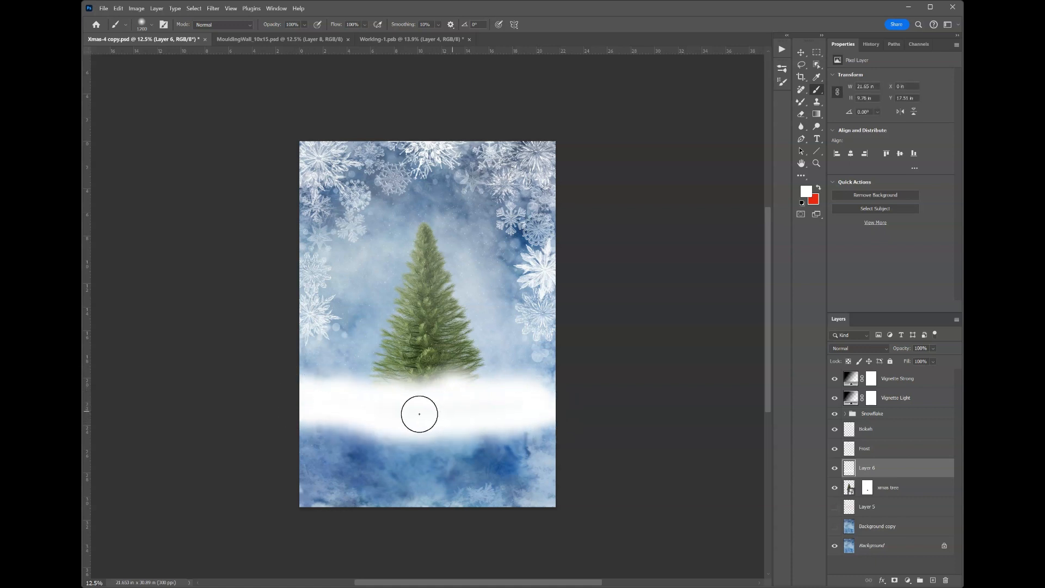
pyautogui.moveTo(419, 414); pyautogui.dragTo(303, 427)
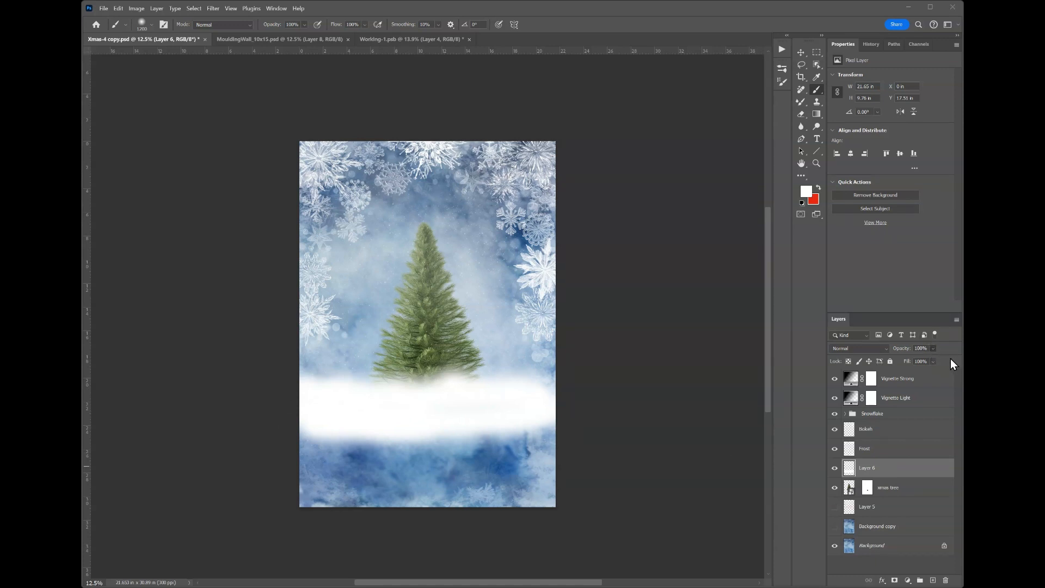
pyautogui.moveTo(933, 358); pyautogui.dragTo(929, 358)
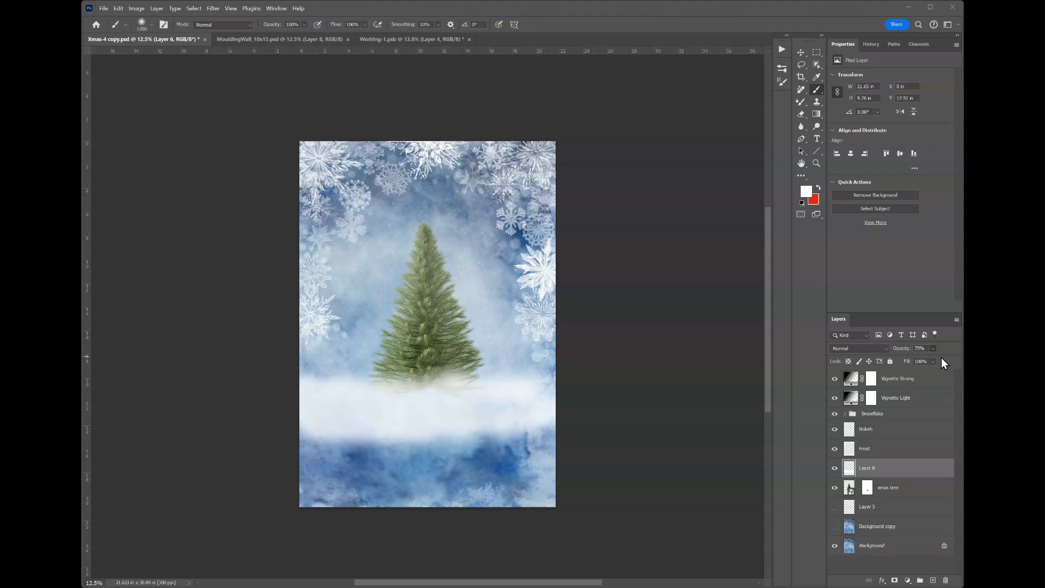
# Paint a shorter white patch over the tree's base on another new layer and set its blend mode to Soft Light.
pyautogui.click(931, 581)
pyautogui.moveTo(471, 378)
pyautogui.mouseDown()
pyautogui.moveTo(325, 384)
pyautogui.moveTo(537, 391)
pyautogui.moveTo(357, 401)
pyautogui.mouseUp()
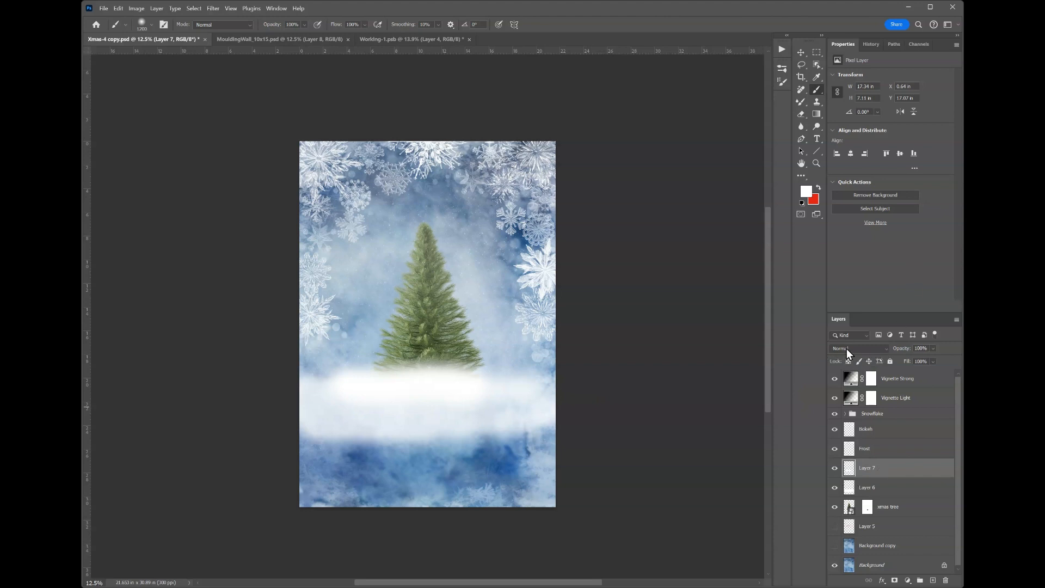
pyautogui.click(887, 349)
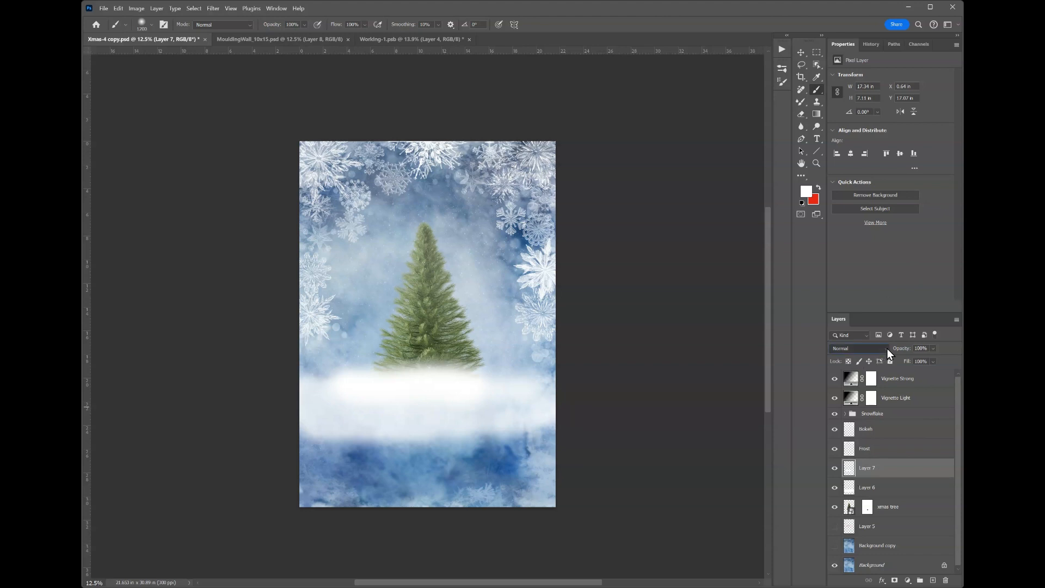
pyautogui.click(845, 495)
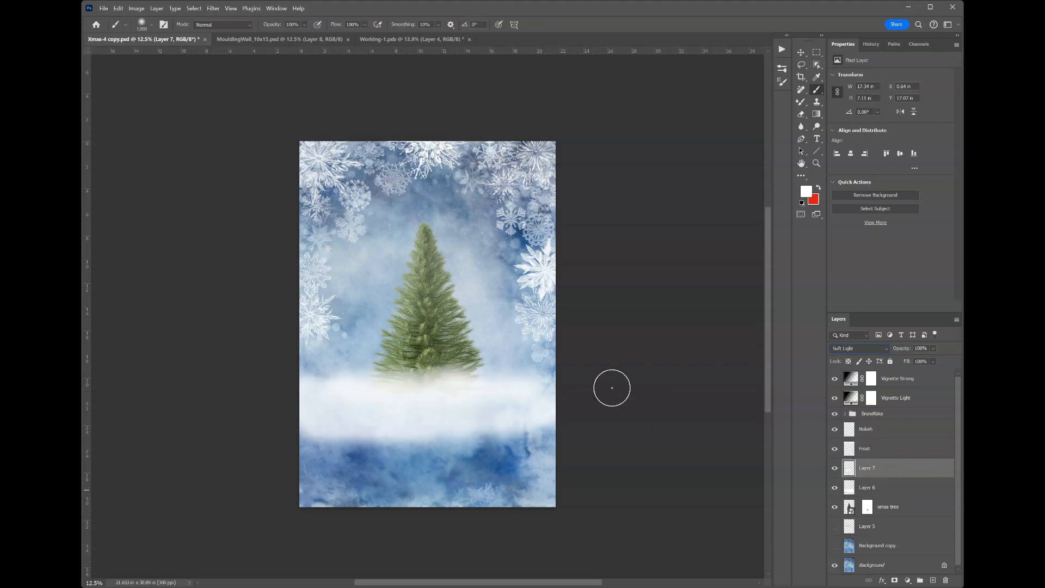
# Try the Overlay blend mode on Layer 6, undo it, and set the layer's blend mode to Screen.
pyautogui.click(860, 490)
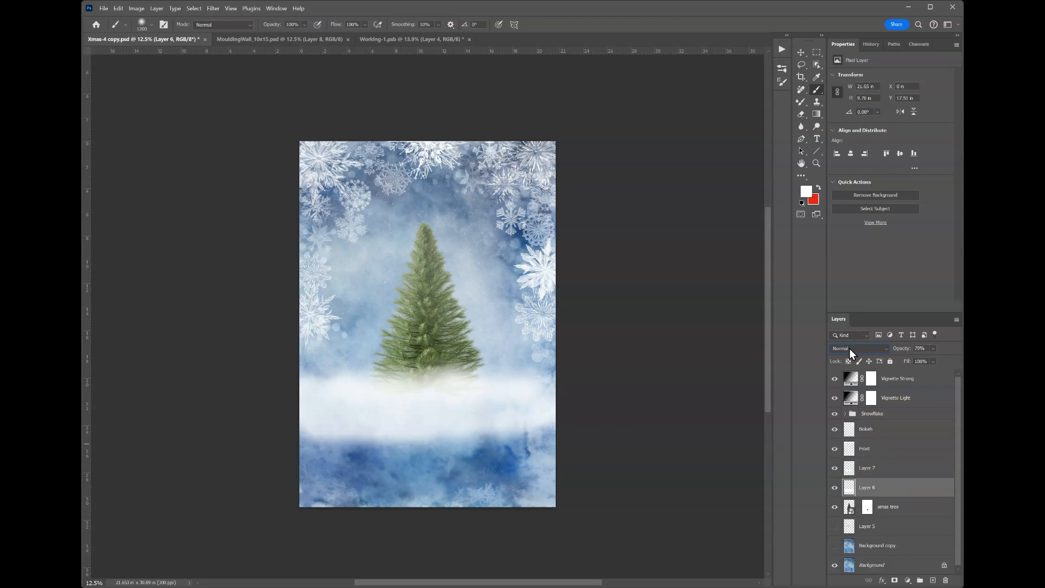
pyautogui.click(849, 348)
pyautogui.click(851, 481)
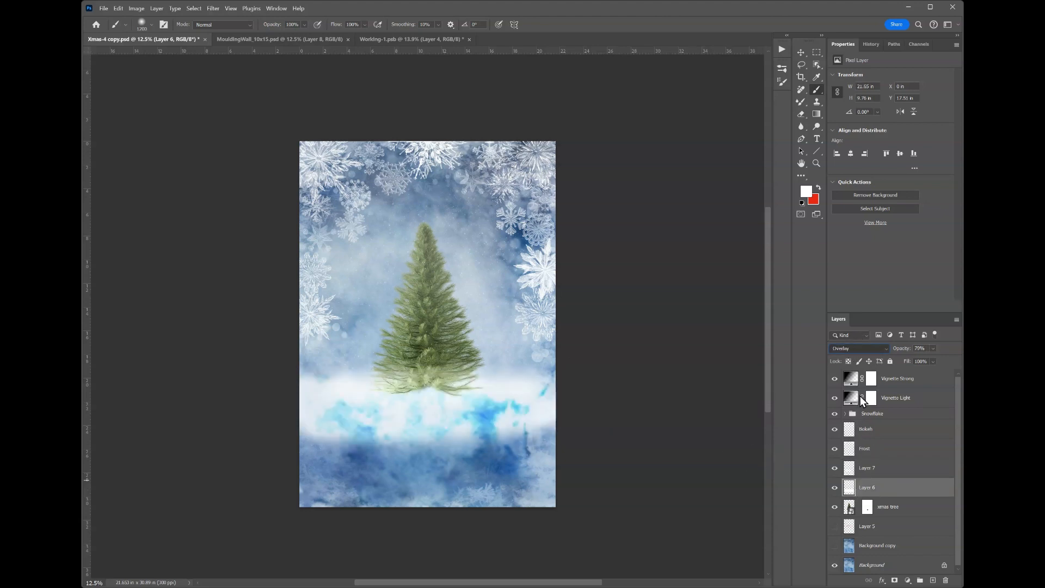
pyautogui.hotkey('ctrl', 'z')
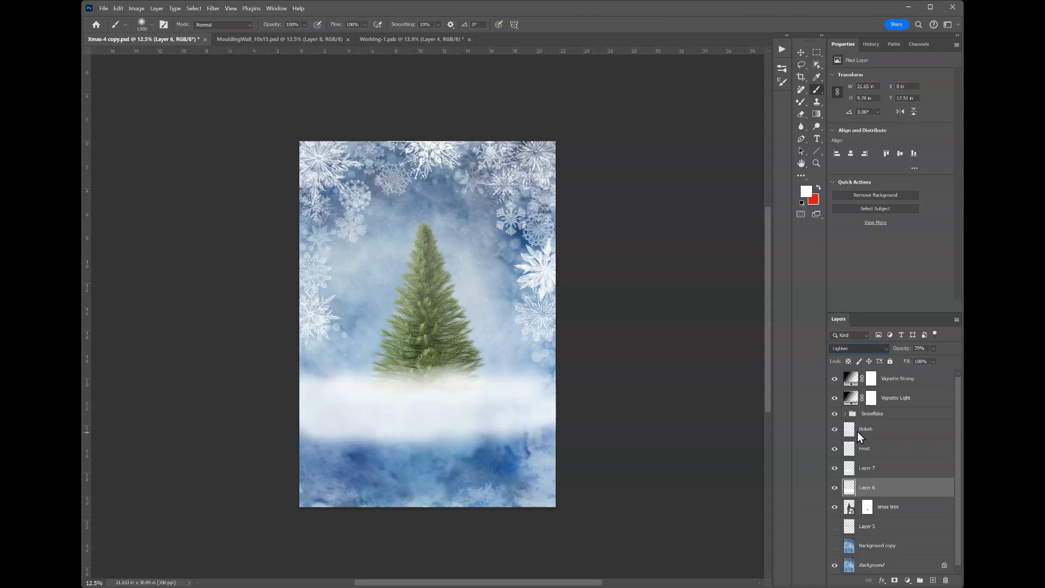
pyautogui.click(851, 462)
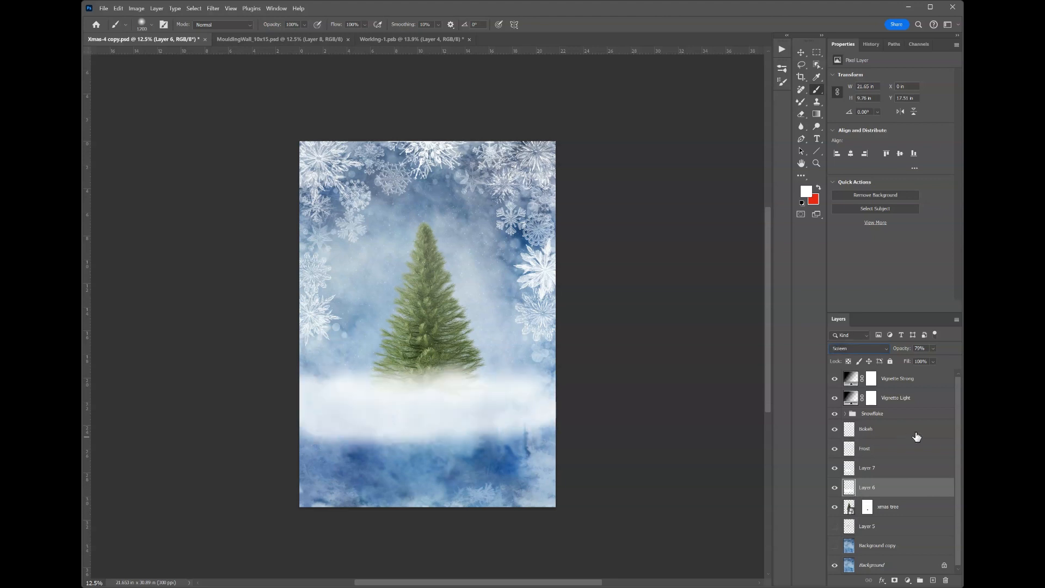